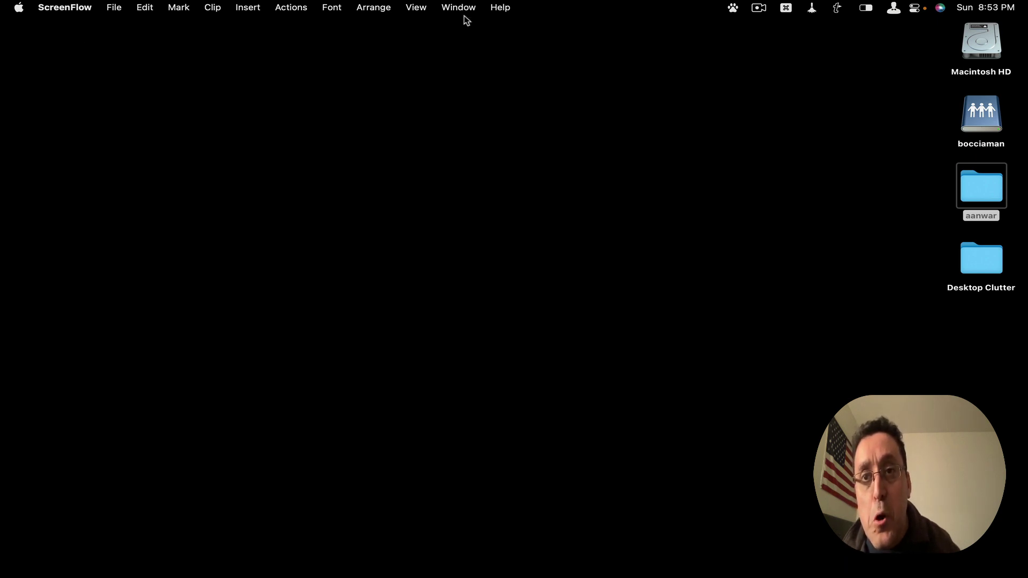
Open Velja's menu-bar menu and confirm Prompt is the primary browser.
click(734, 8)
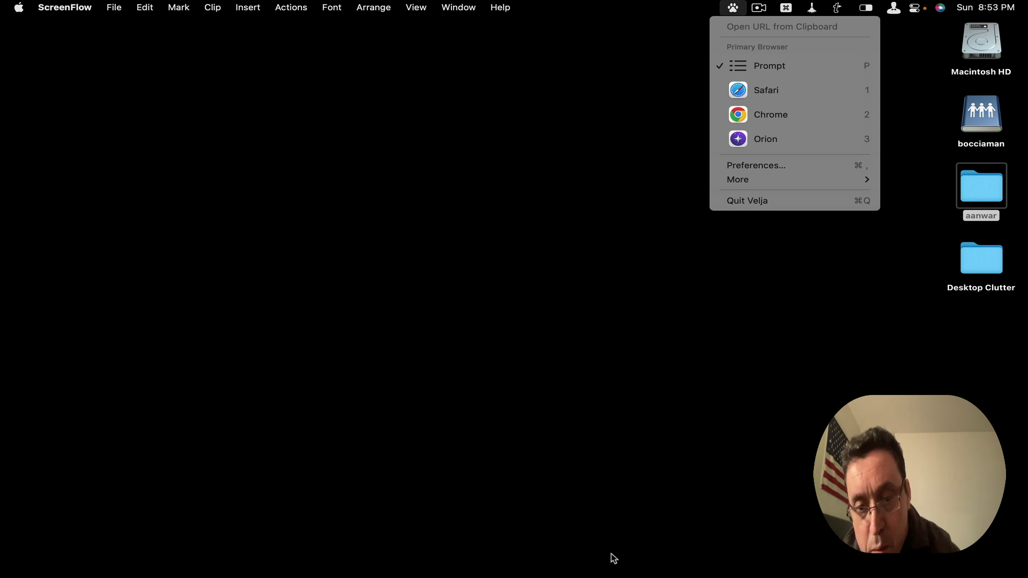
Dismiss the Velja menu and search Alfred for 't', highlighting Tweetbot.app.
click(592, 540)
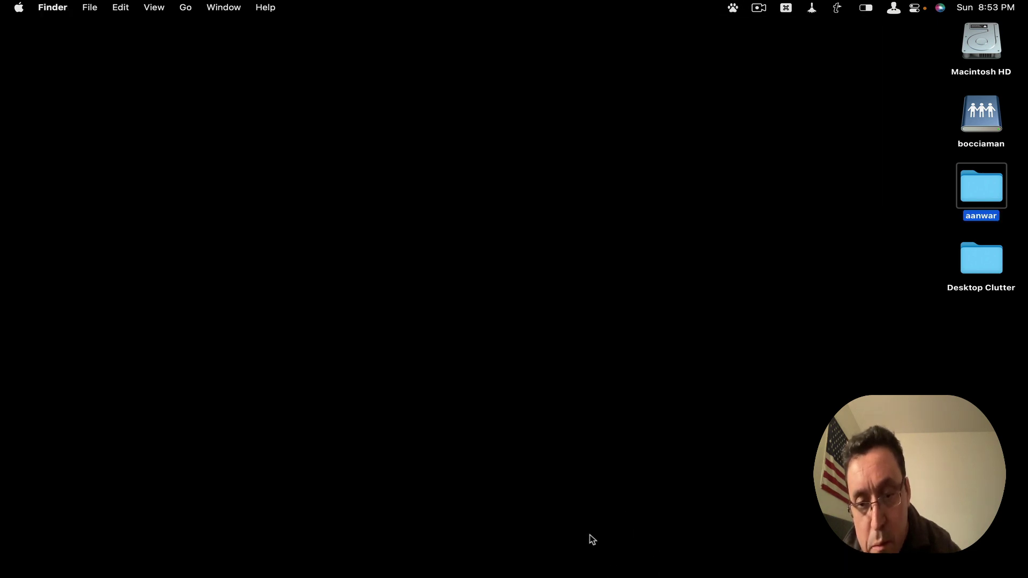
mouse_move(632, 576)
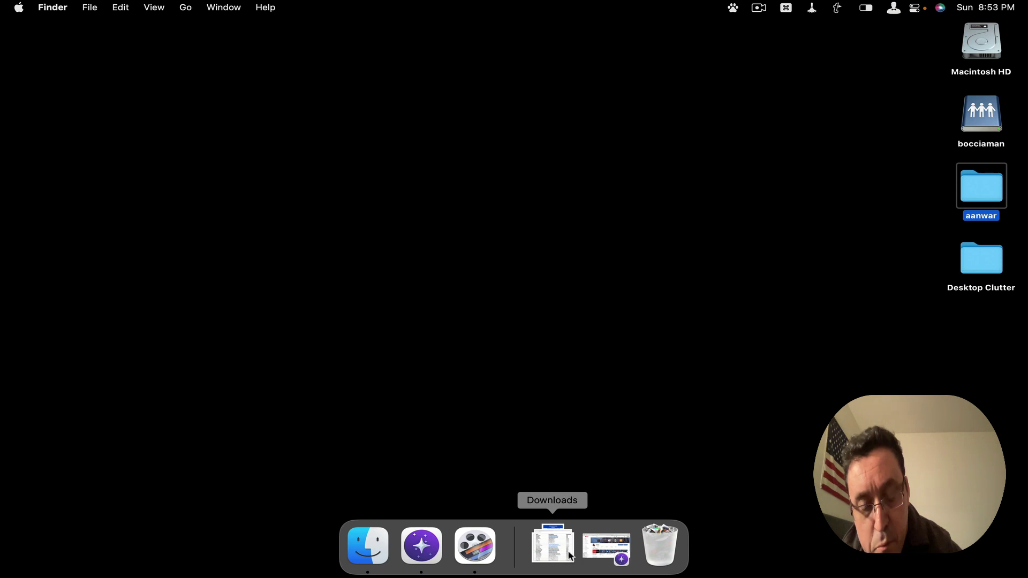
key(alt+space)
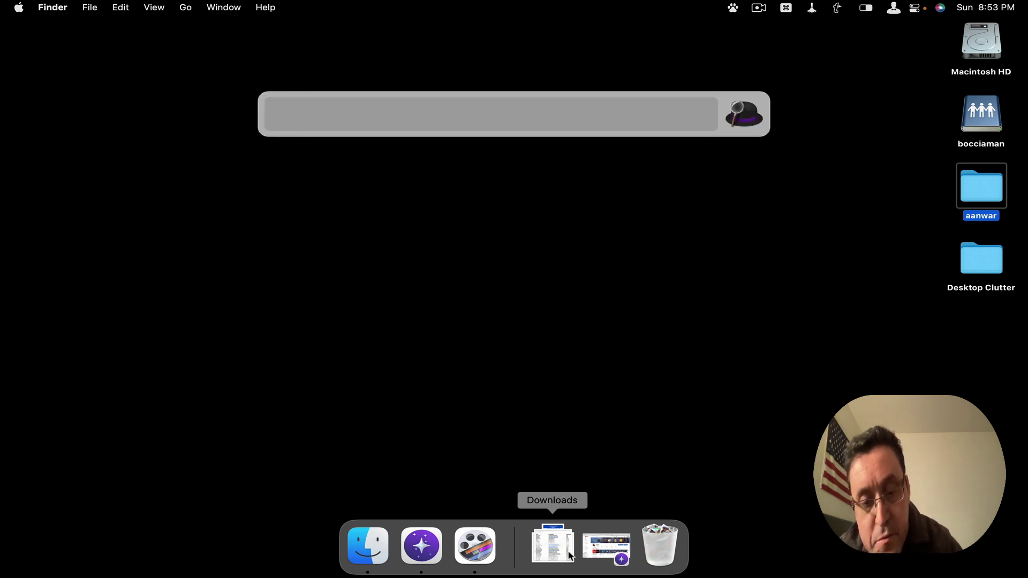
text(t)
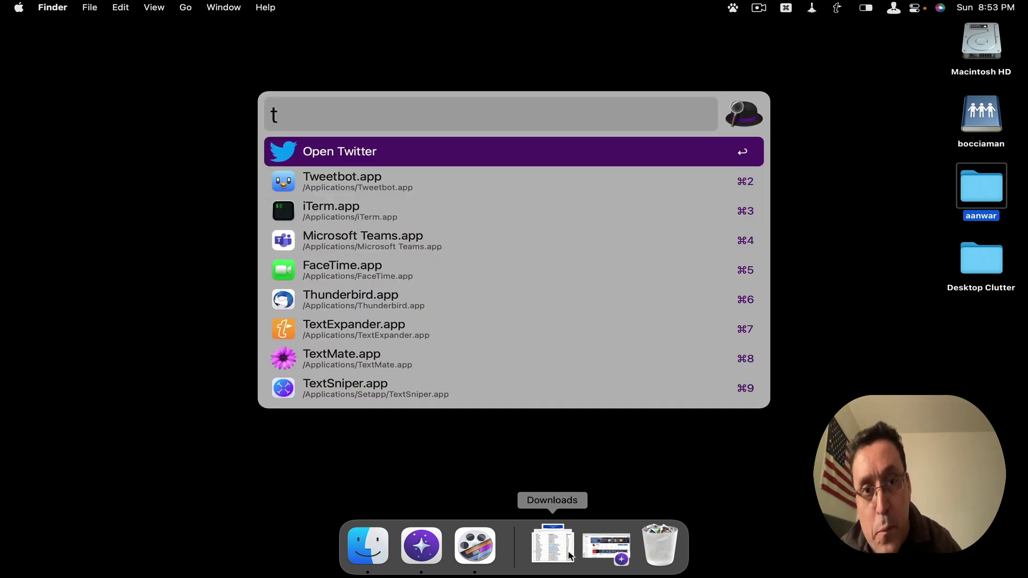
key(Down)
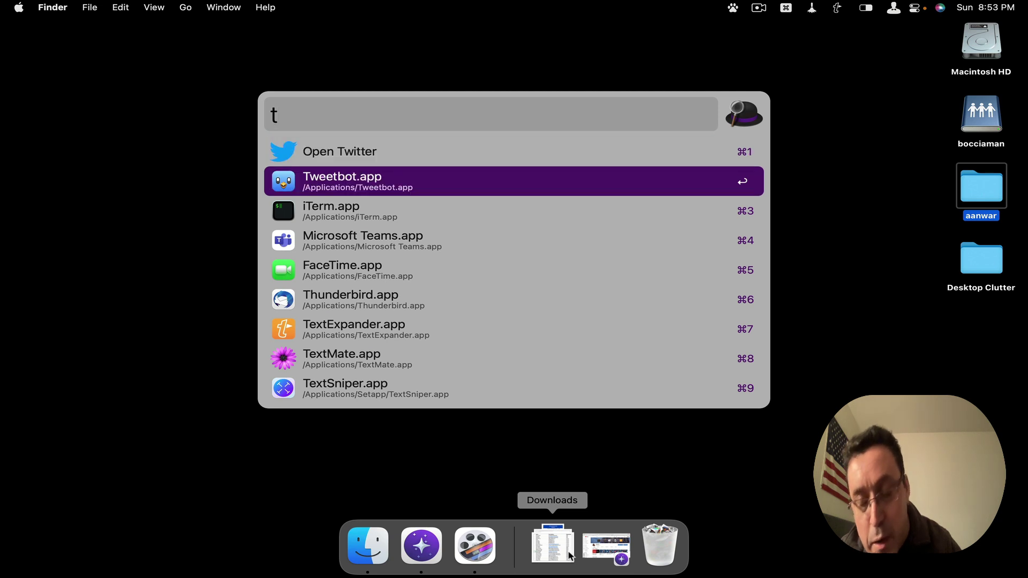
Launch Tweetbot and filter its timeline to tweets matching 'apple'.
key(Return)
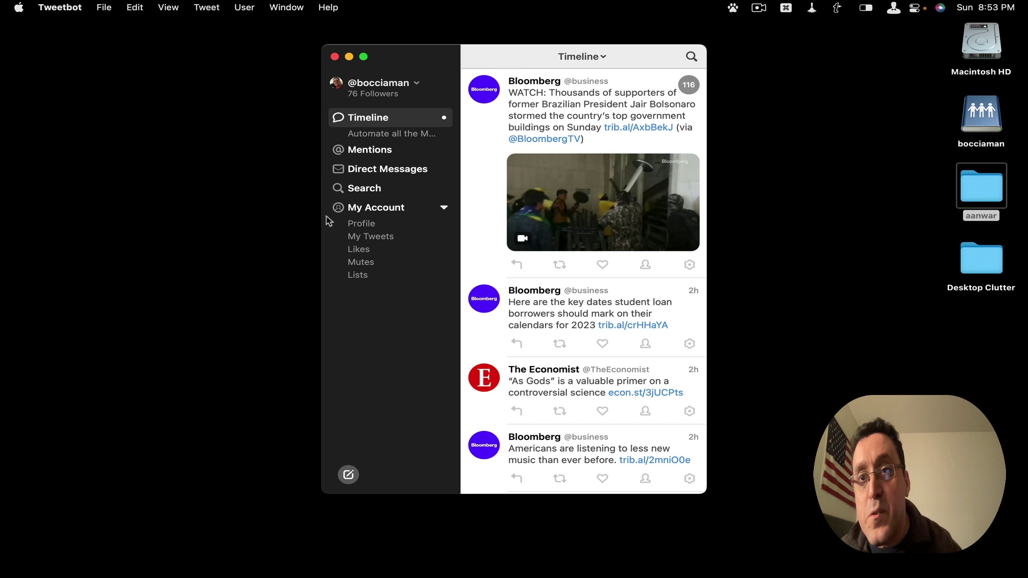
click(691, 56)
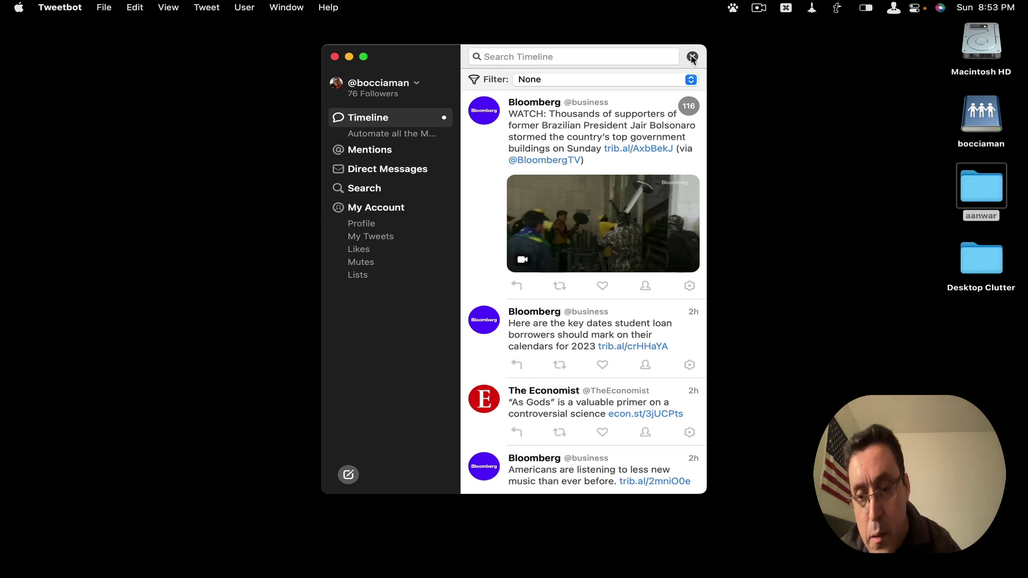
text(apple)
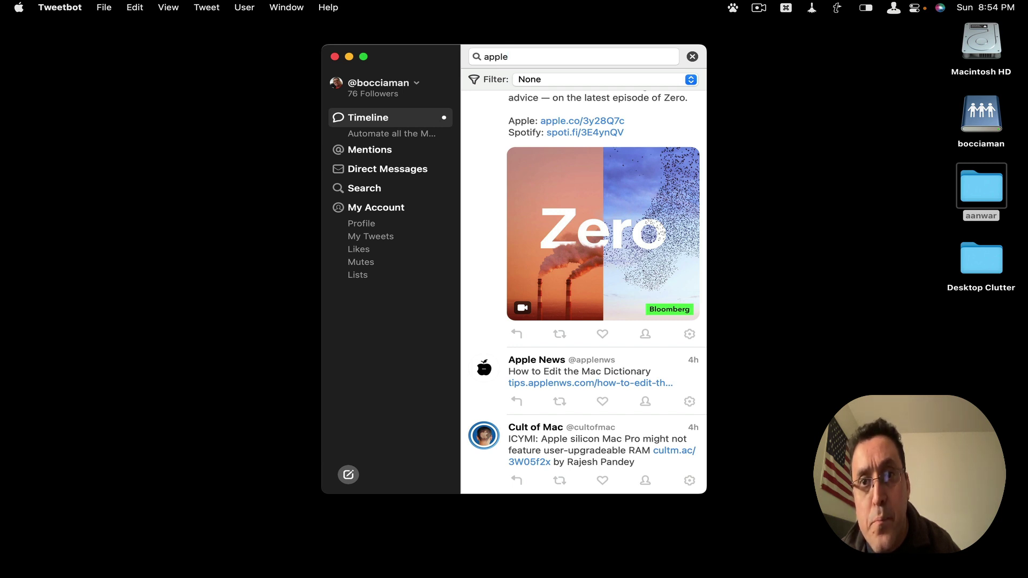
scroll(584, 292, up, 4)
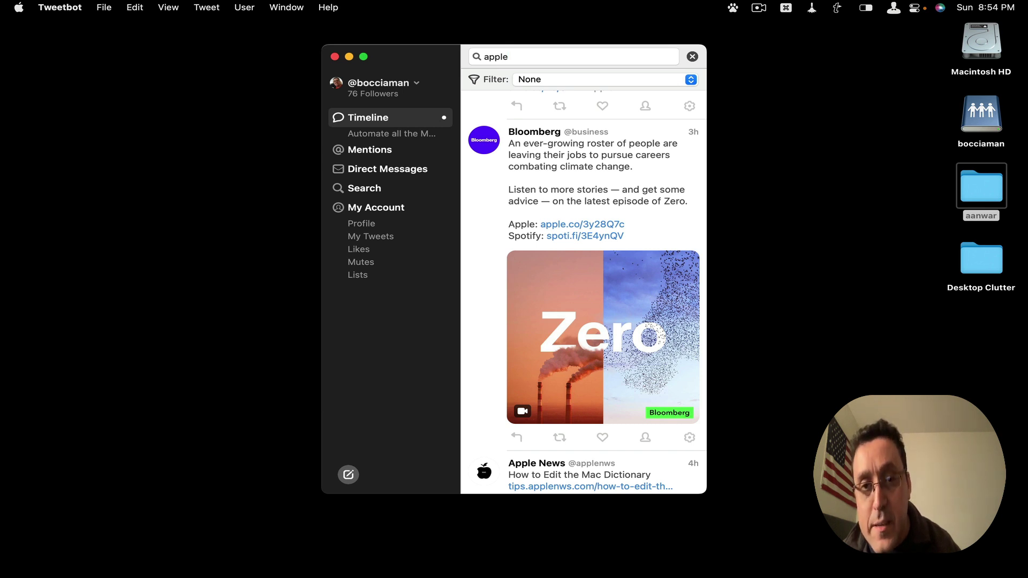
Open the apple.co link in Bloomberg's Zero tweet so Velja routes it to Safari.
click(598, 227)
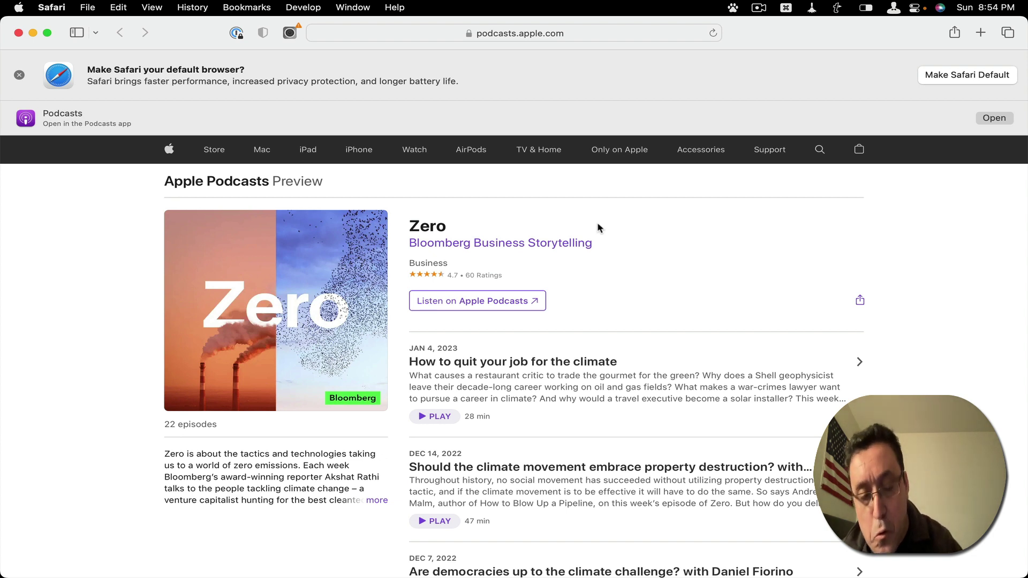
Switch to Orion and restore its minimized YouTube channel window.
key(super+Tab)
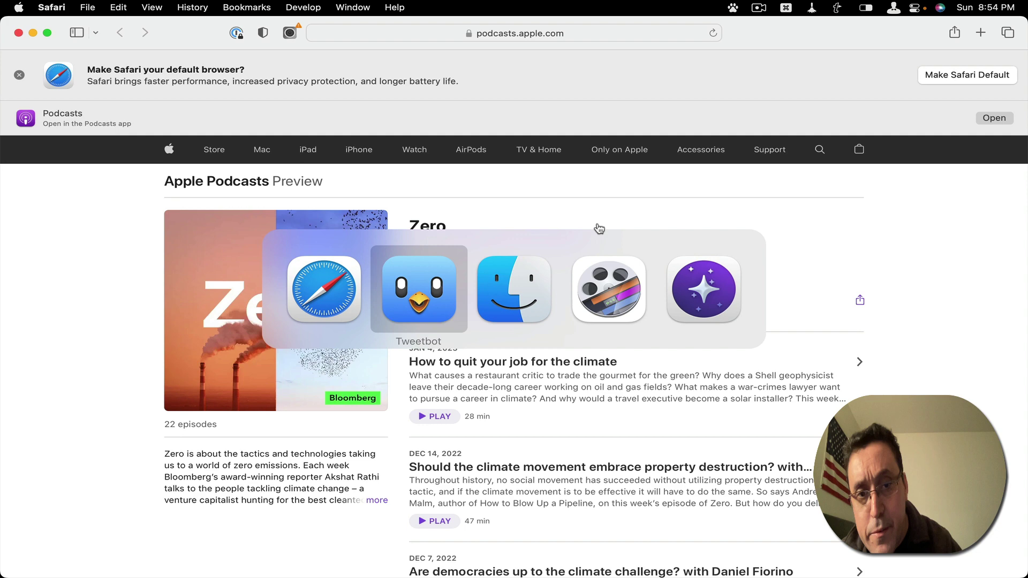
key(super+Tab)
key(super+Tab)
key(super+Tab)
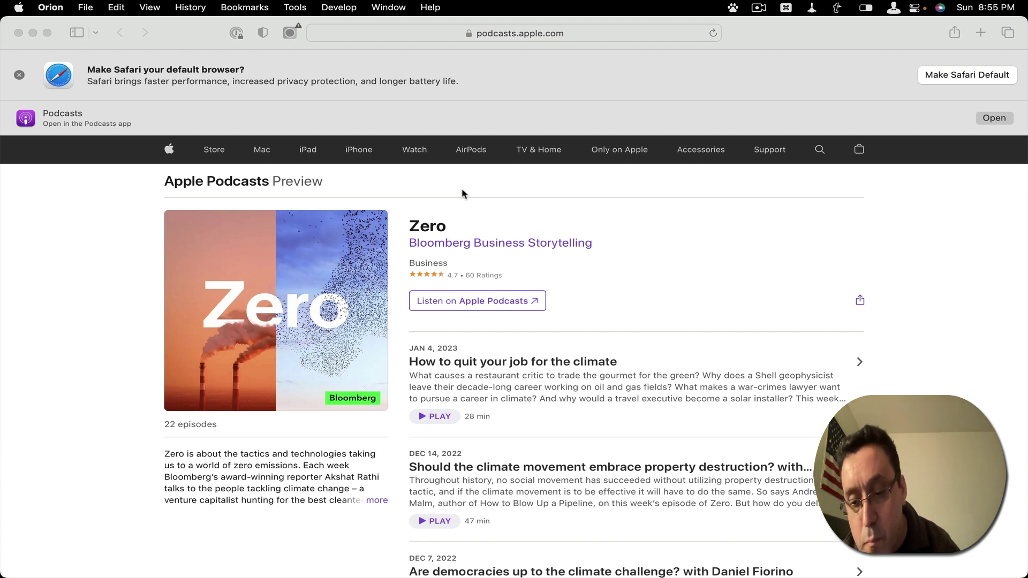
mouse_move(511, 549)
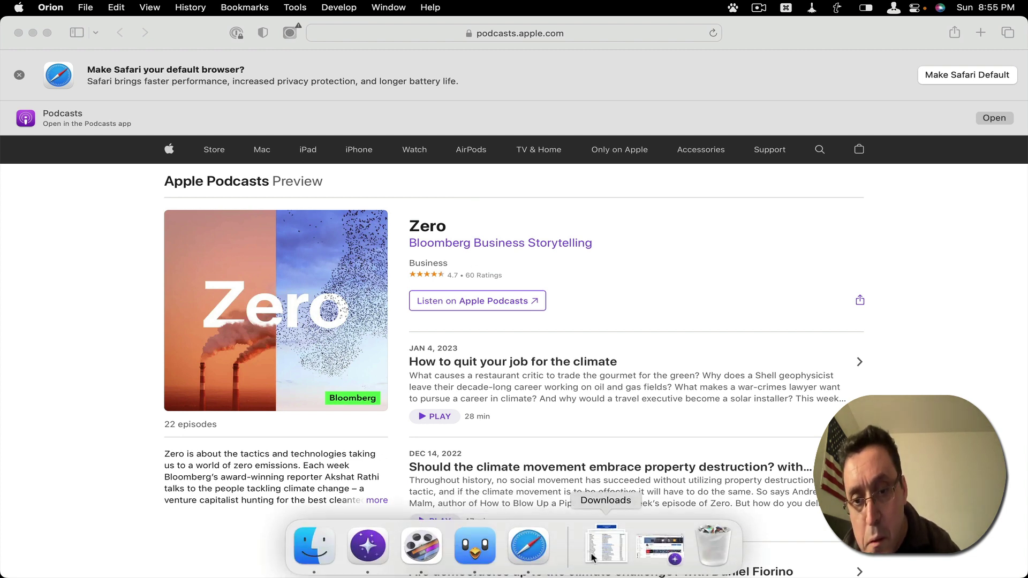
click(658, 547)
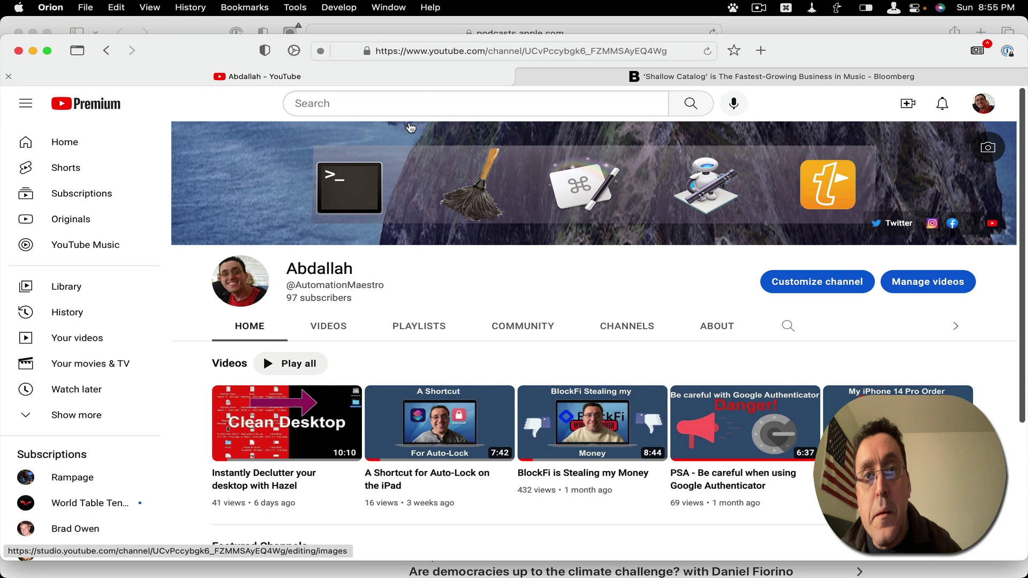
Search for 'apple watch' using the suggestion after typing 'apple' in Orion's address bar.
click(471, 54)
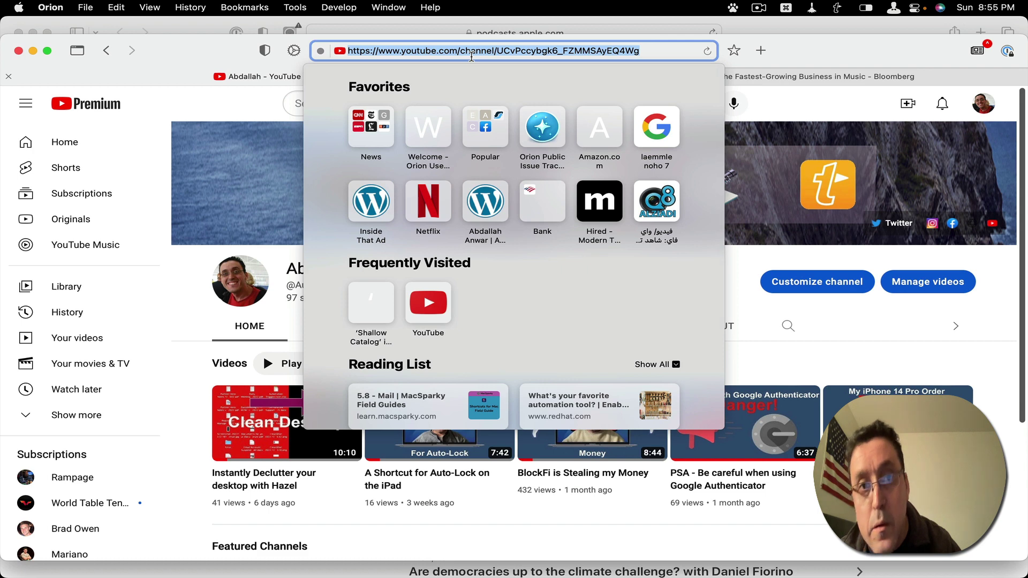
text(appl)
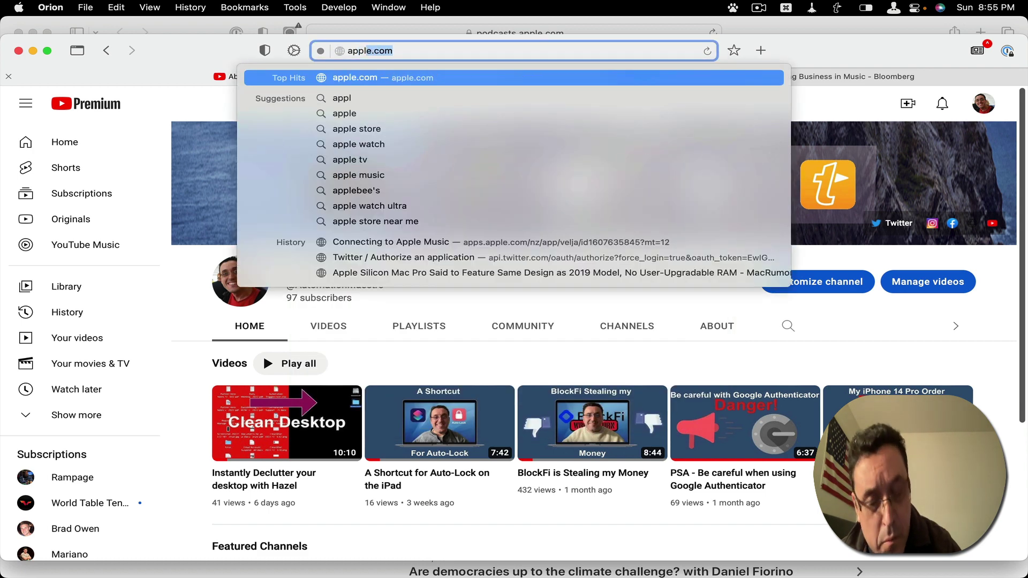
text(e)
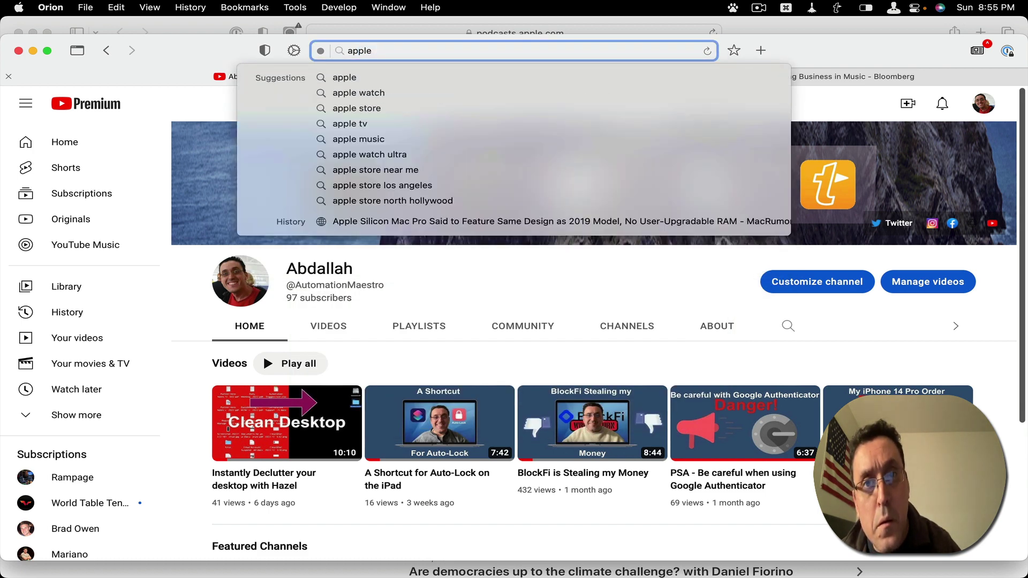
key(Down)
key(Down)
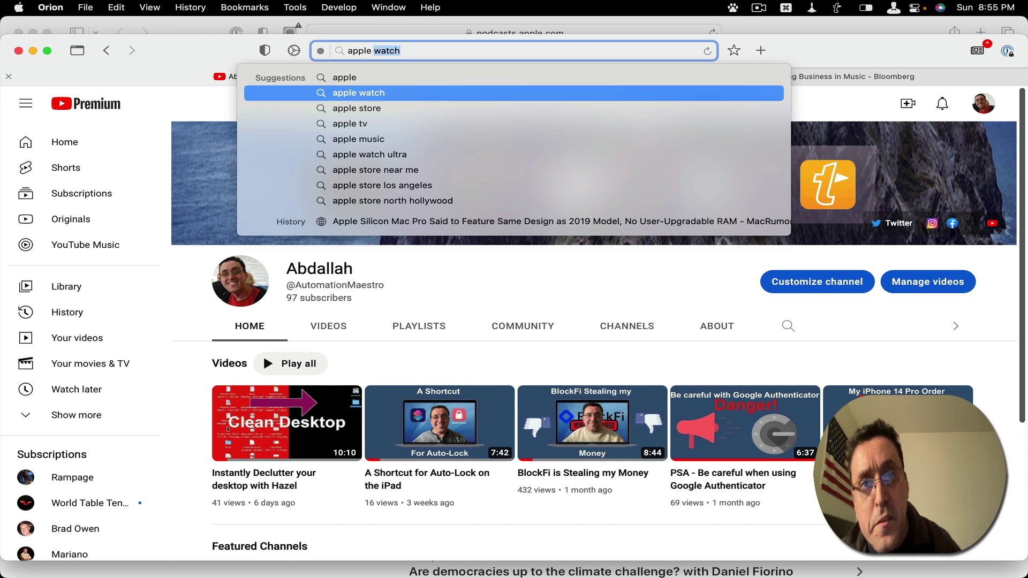
key(Return)
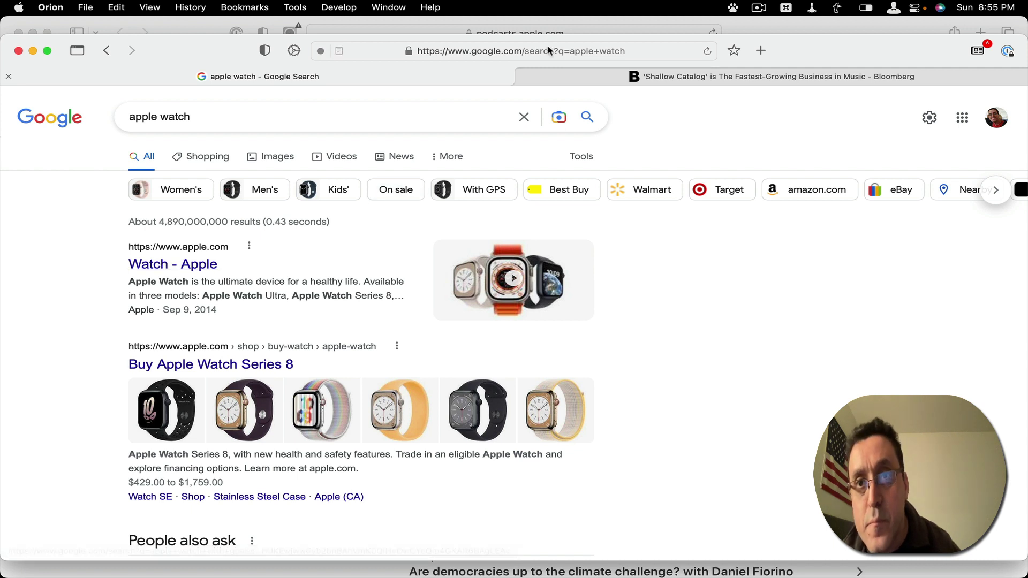
click(733, 7)
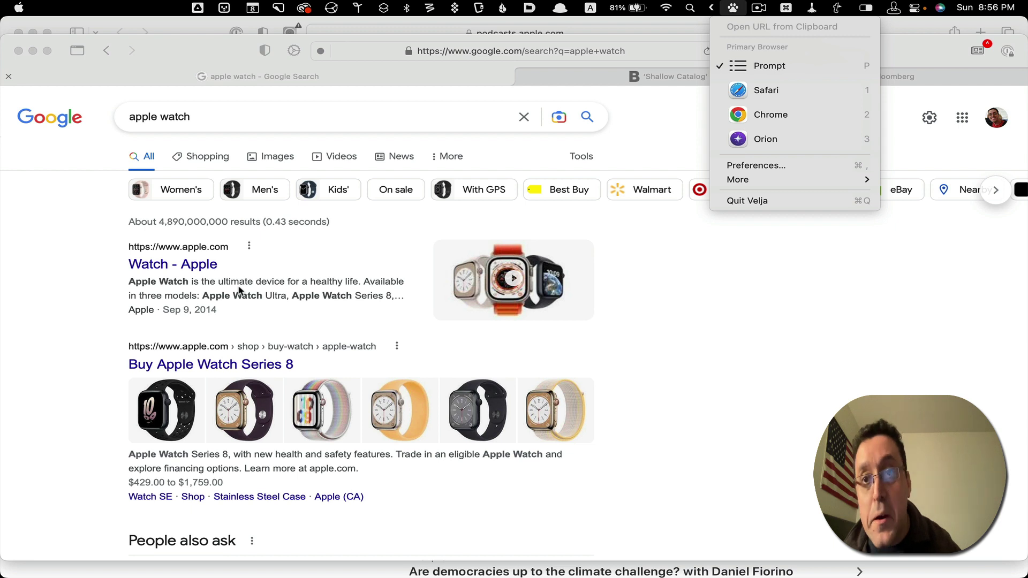
click(175, 256)
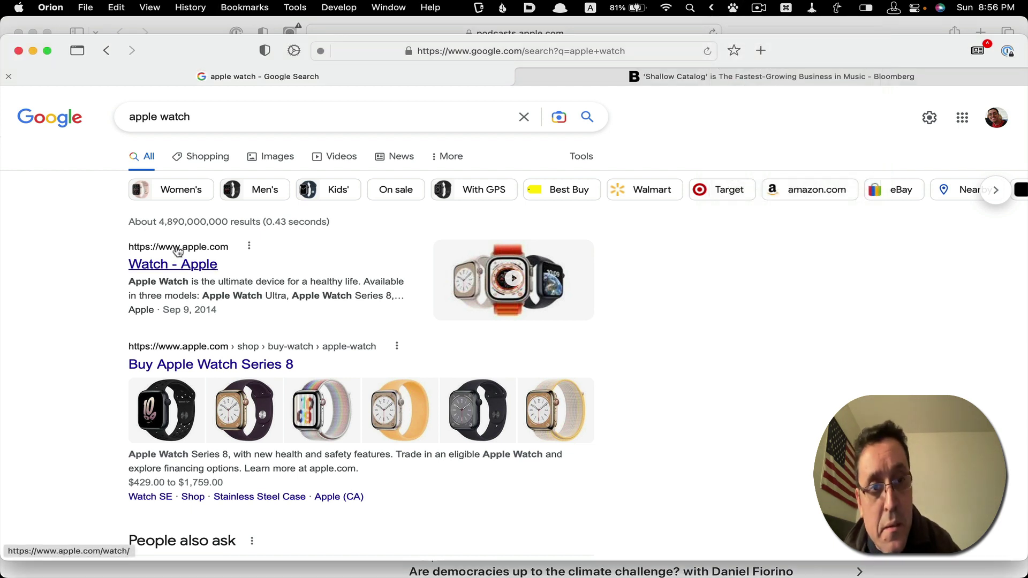
Open the 'Watch - Apple' result, then switch to Safari's Zero podcast page.
click(183, 266)
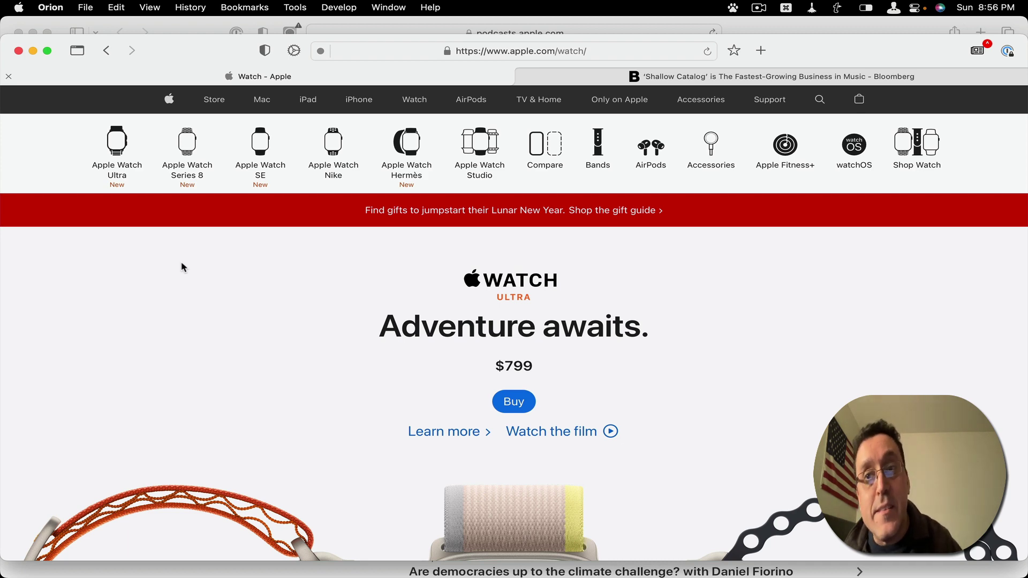
key(super+Tab)
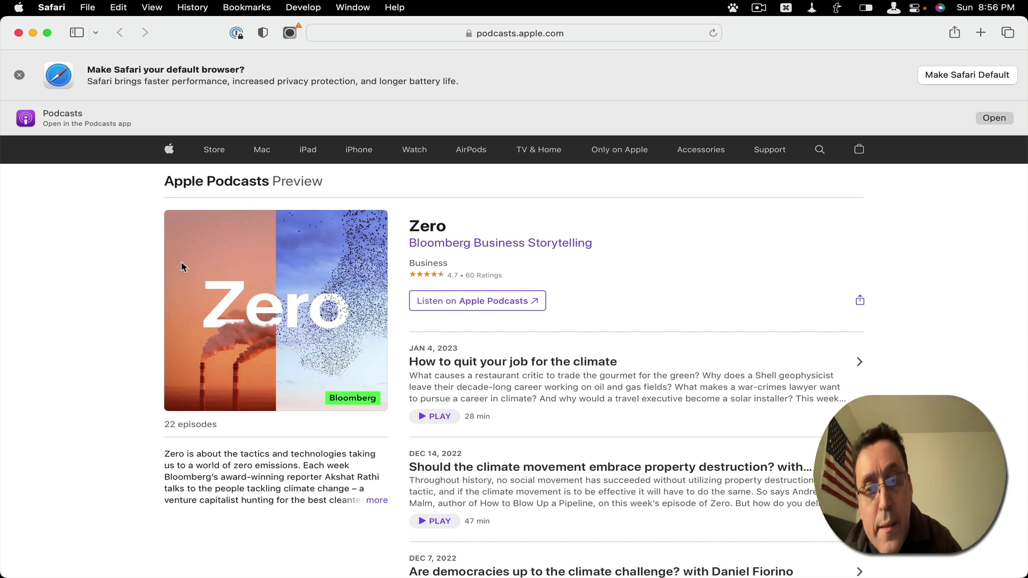
key(super+Tab)
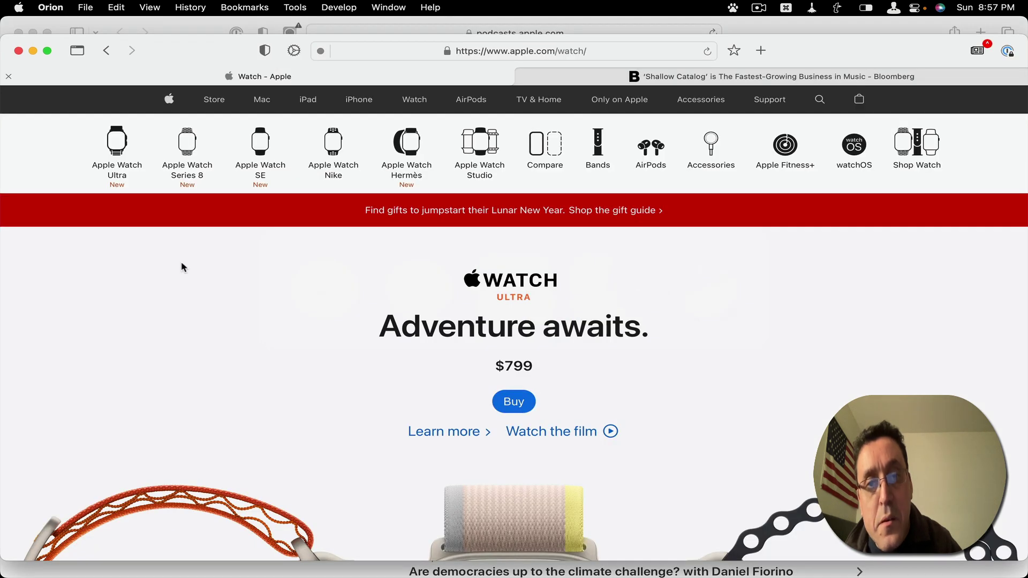
key(super+Tab)
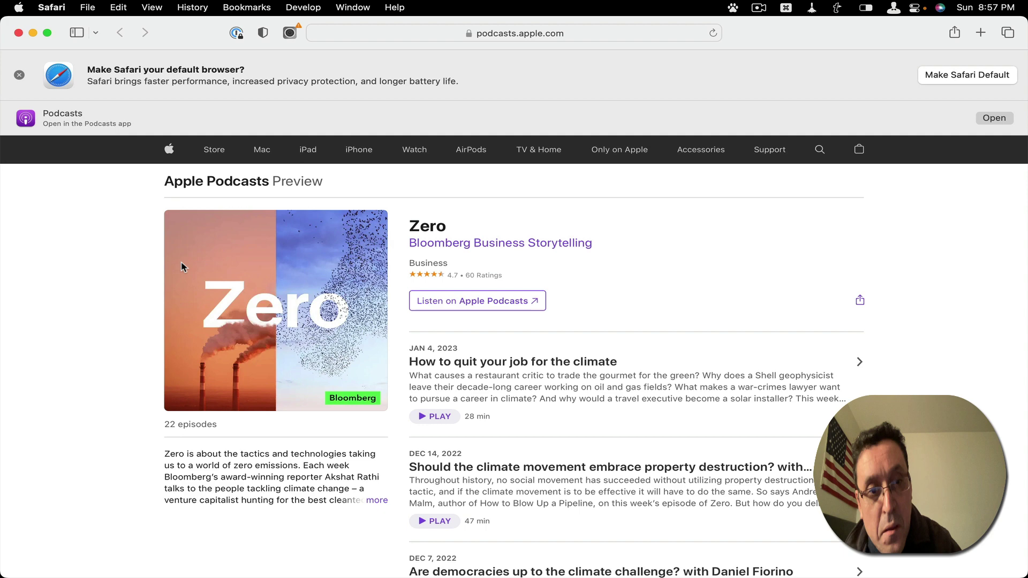
key(super+Tab)
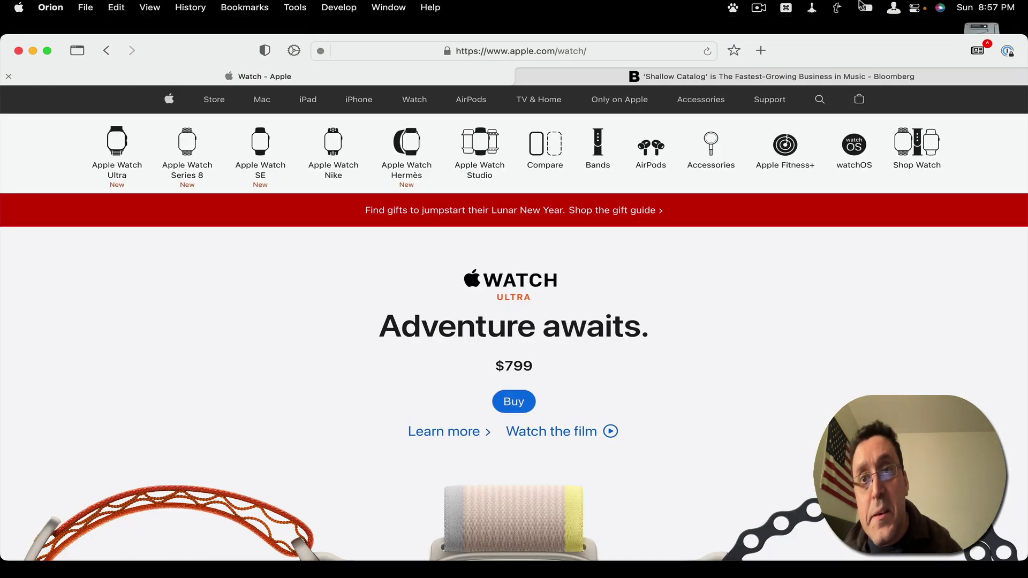
Choose Preferences… from Velja's menu-bar icon to view the Zendesk and Apple.com rules.
click(742, 5)
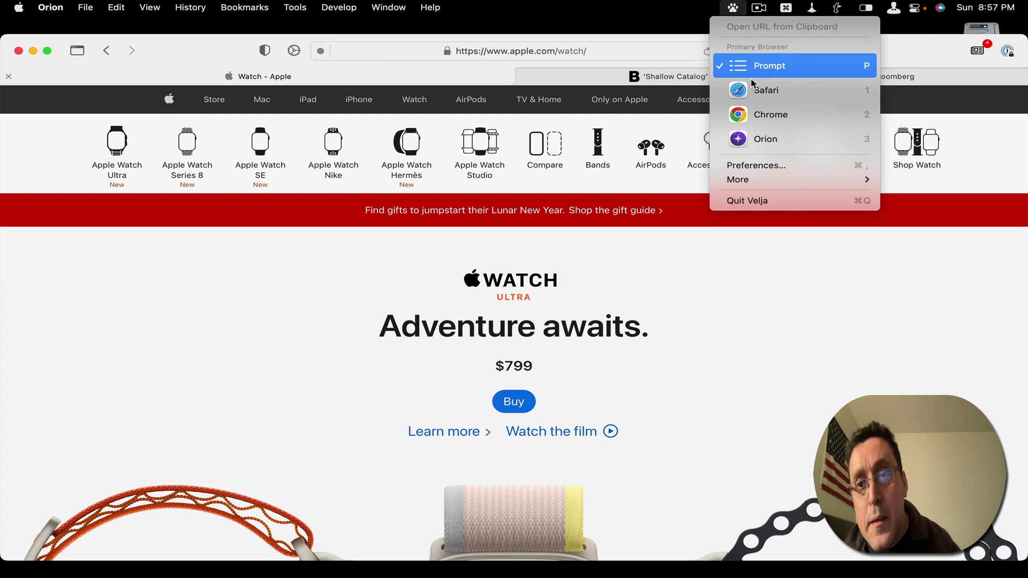
click(765, 168)
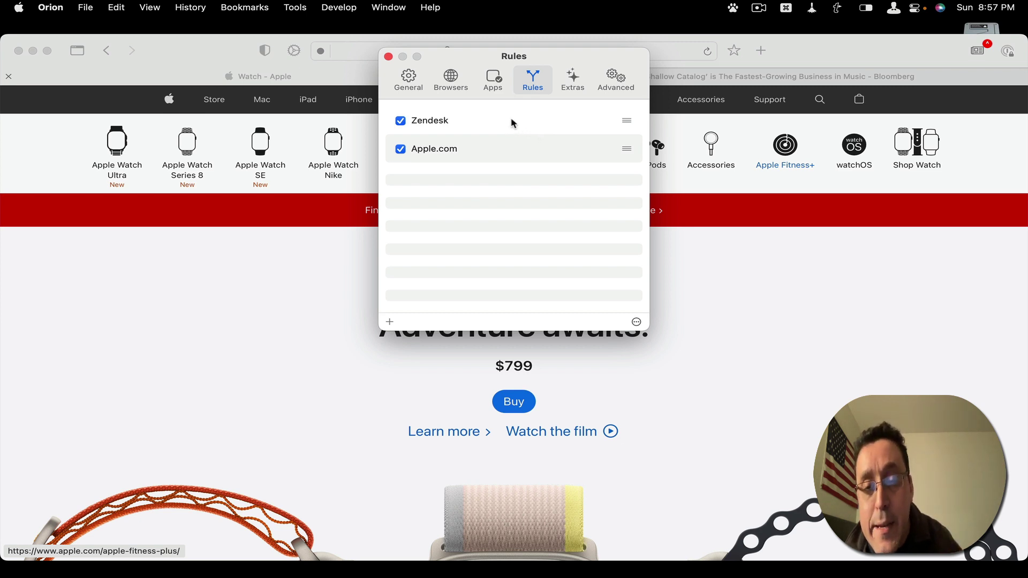
double_click(513, 123)
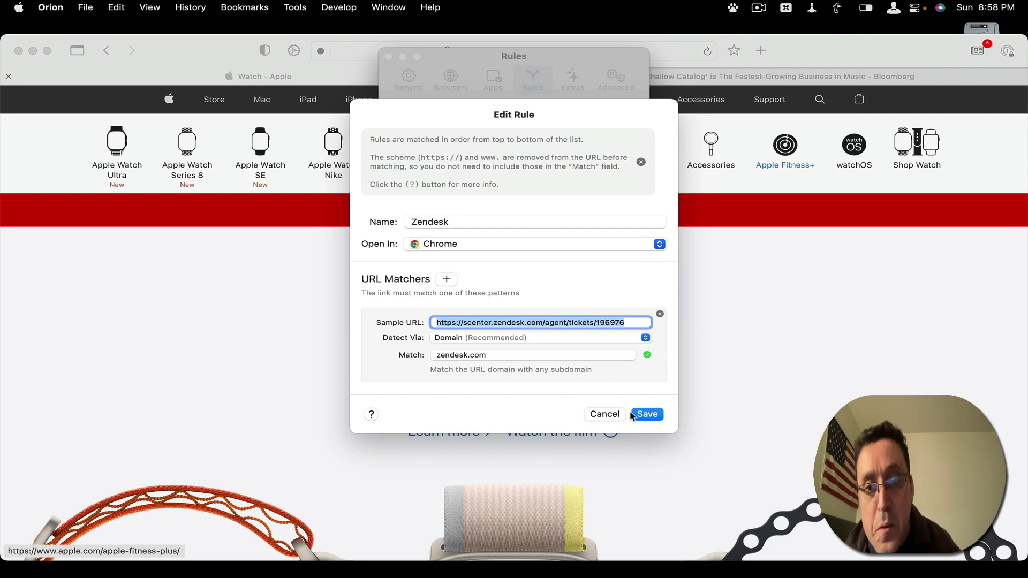
click(602, 414)
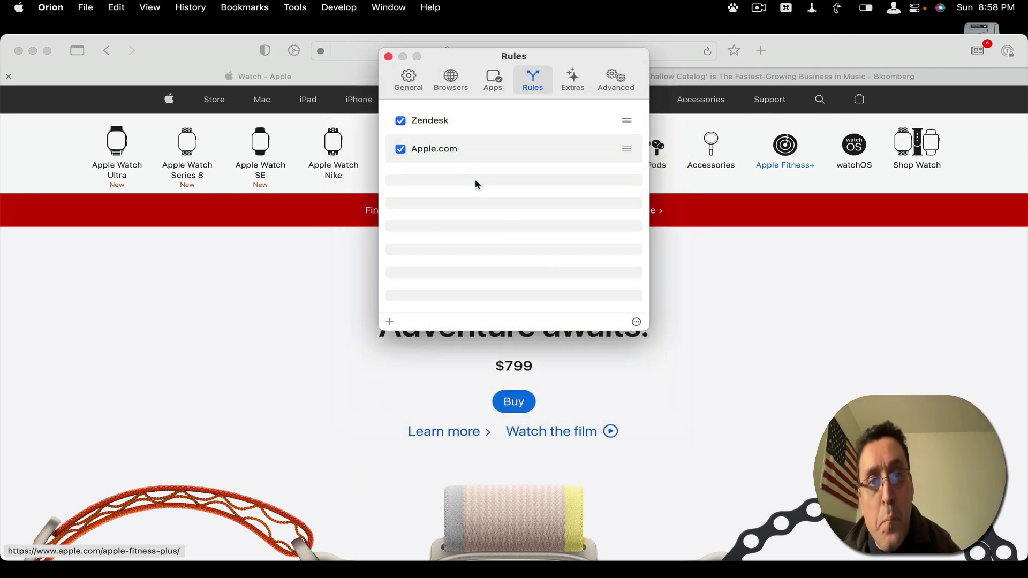
double_click(464, 148)
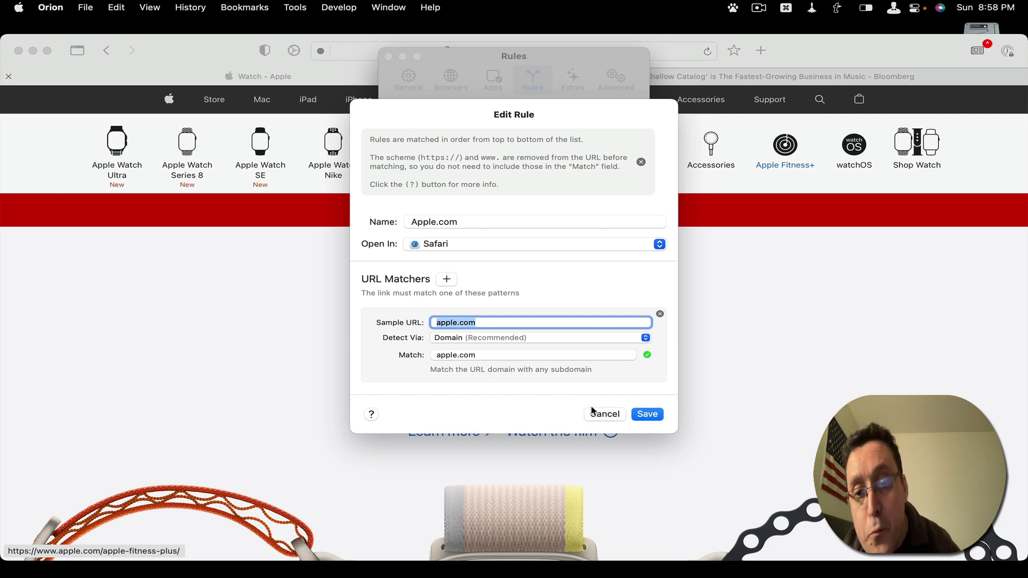
click(597, 423)
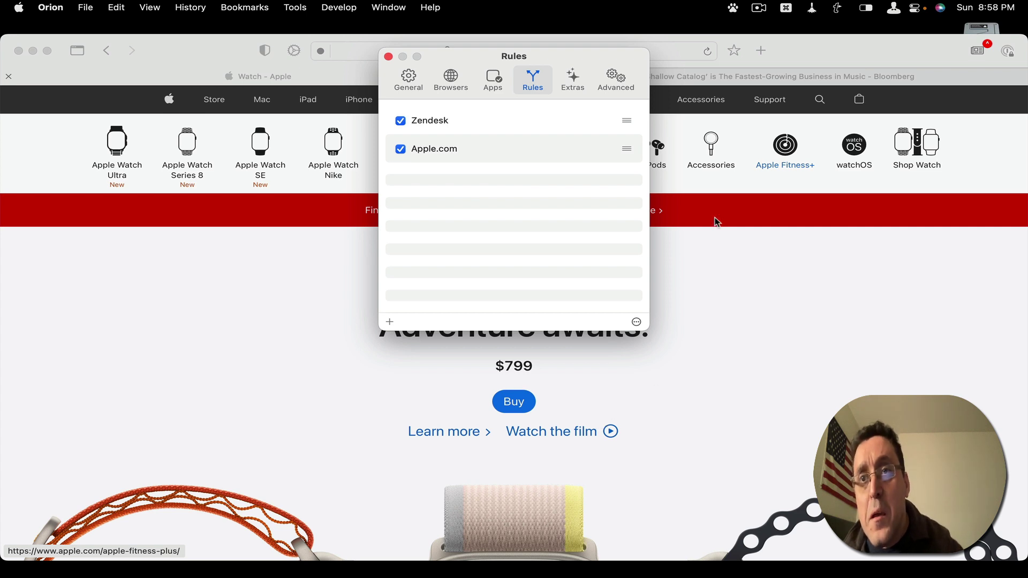
Open Velja's menu-bar menu to confirm Prompt remains the primary browser.
click(734, 8)
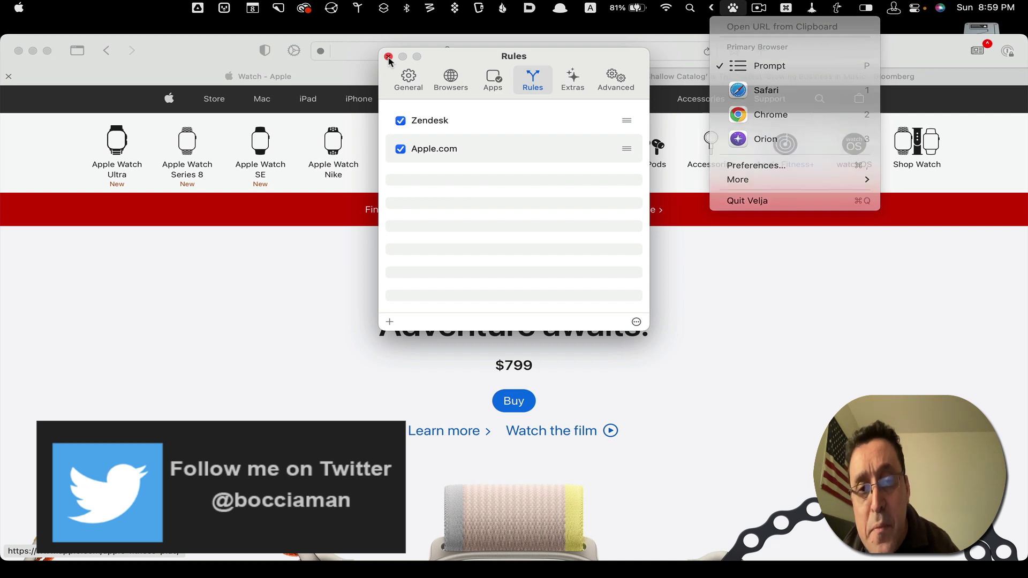
Close Velja's Rules window, returning to Orion's Apple Watch page.
click(389, 57)
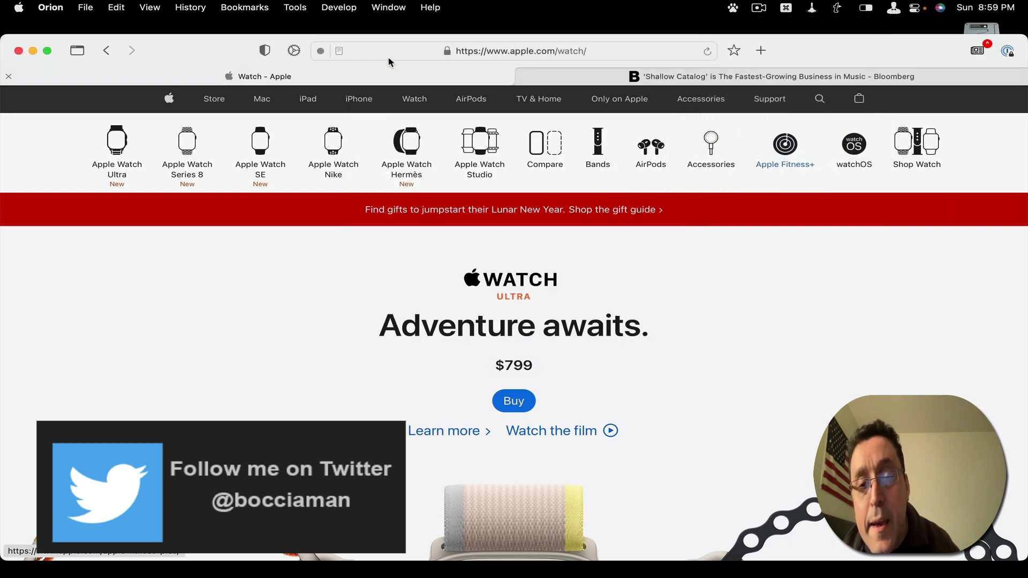